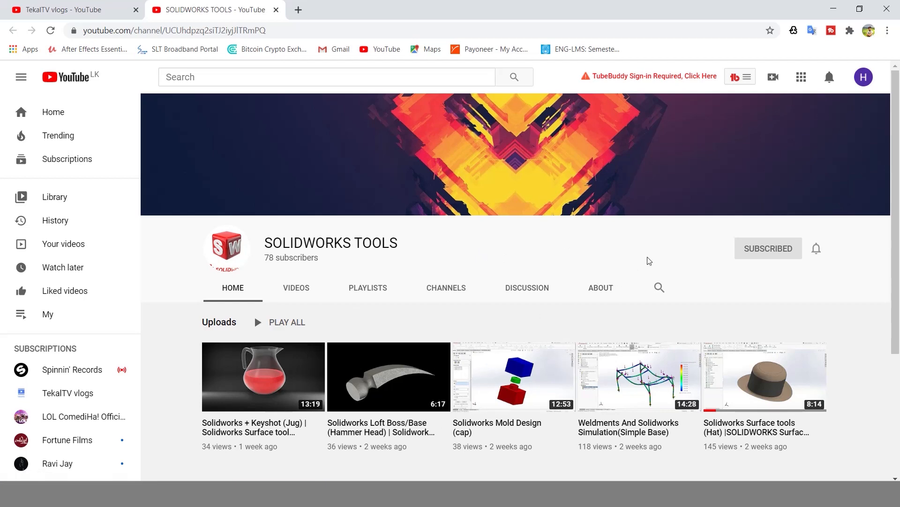
Step: Look over the SOLIDWORKS TOOLS channel's home page and its uploaded videos
{"action": "scroll", "coordinate": [649, 259], "scroll_direction": "down", "scroll_amount": 1}
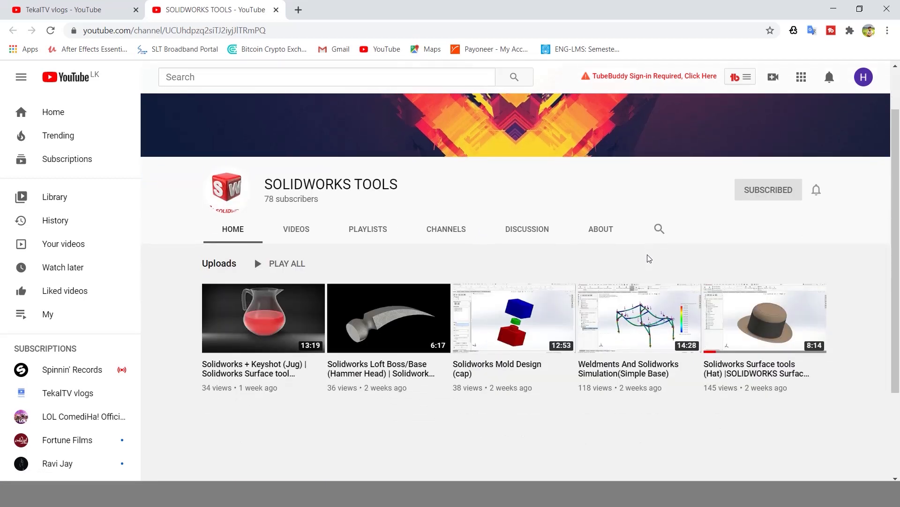
{"action": "scroll", "coordinate": [649, 258], "scroll_direction": "down", "scroll_amount": 2}
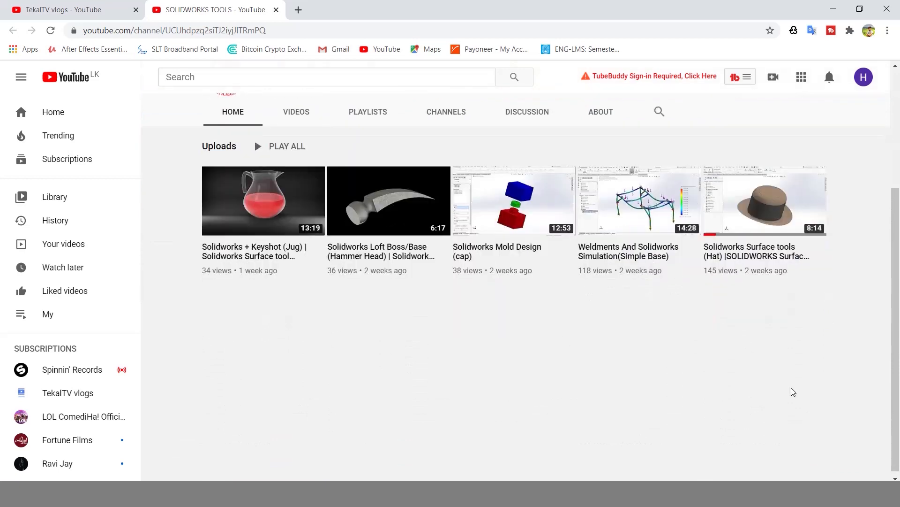
{"action": "scroll", "coordinate": [799, 390], "scroll_direction": "up", "scroll_amount": 3}
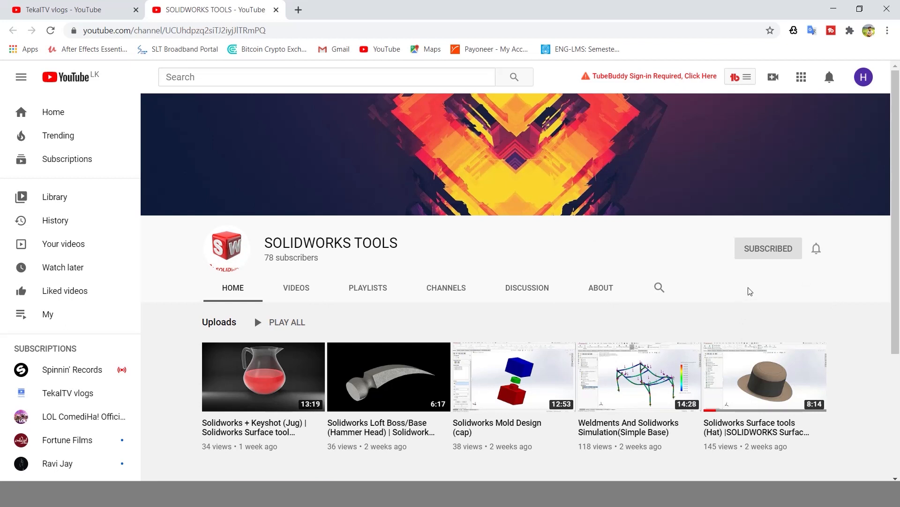
{"action": "scroll", "coordinate": [749, 291], "scroll_direction": "down", "scroll_amount": 1}
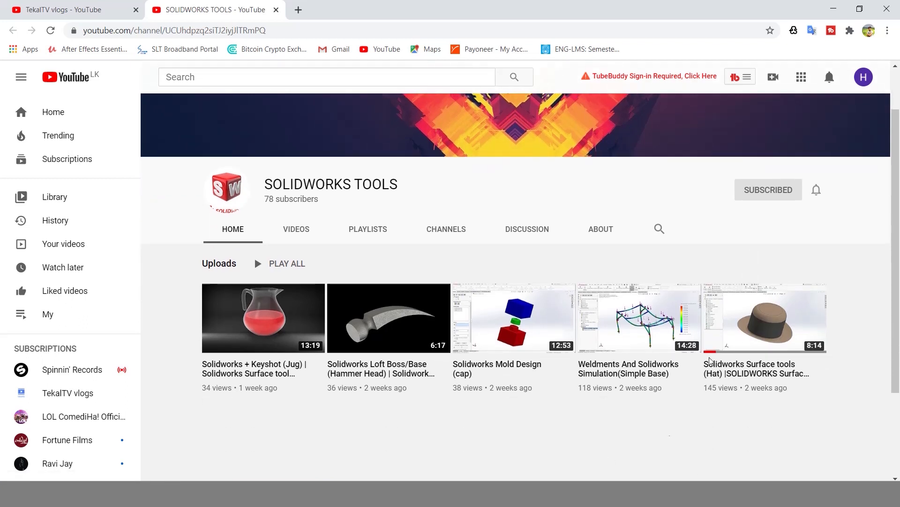
{"action": "scroll", "coordinate": [727, 255], "scroll_direction": "up", "scroll_amount": 1}
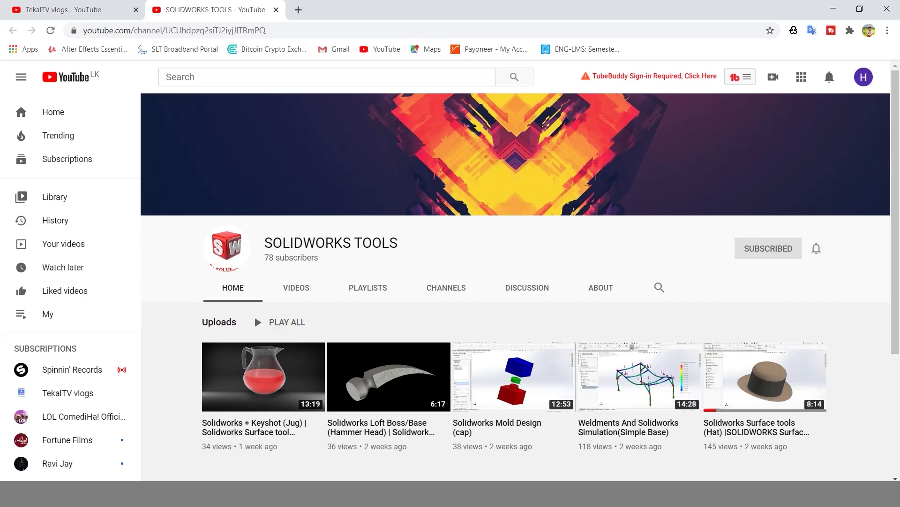
Step: Switch to Premiere Pro and scrub the VID_20200619_154612 sequence to about 4:20
{"action": "key", "text": "alt+Tab"}
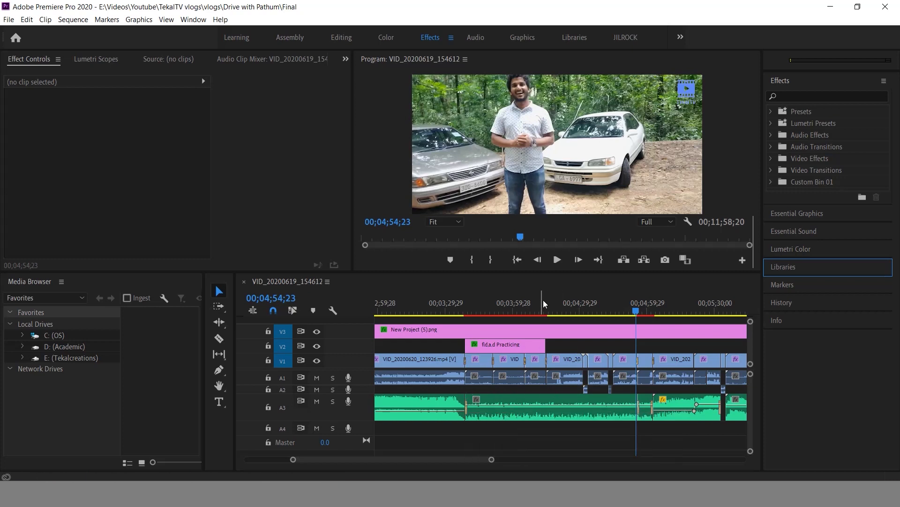
{"action": "left_click_drag", "start_coordinate": [506, 306], "coordinate": [557, 309]}
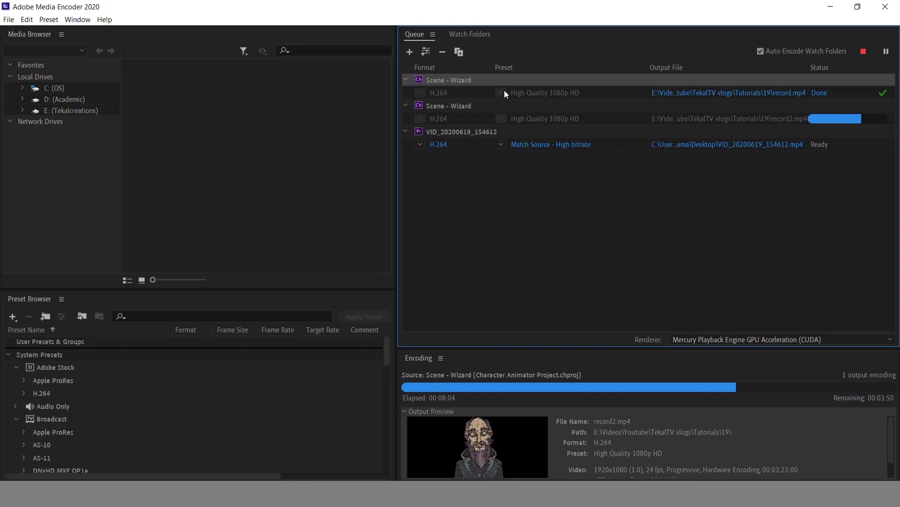
Step: Open the export settings of the queued VID_20200619_154612 item and collapse the summary to examine the bitrate settings
{"action": "left_click", "coordinate": [537, 150]}
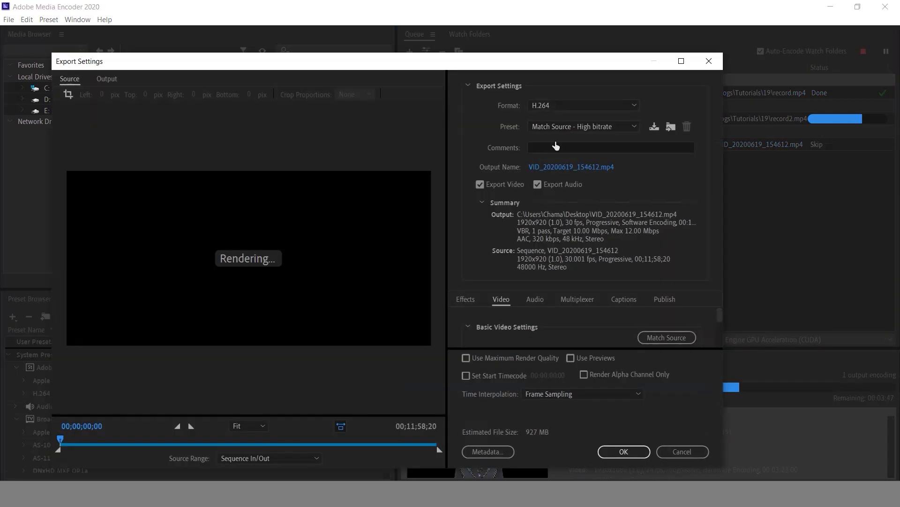
{"action": "left_click_drag", "start_coordinate": [421, 70], "coordinate": [493, 63]}
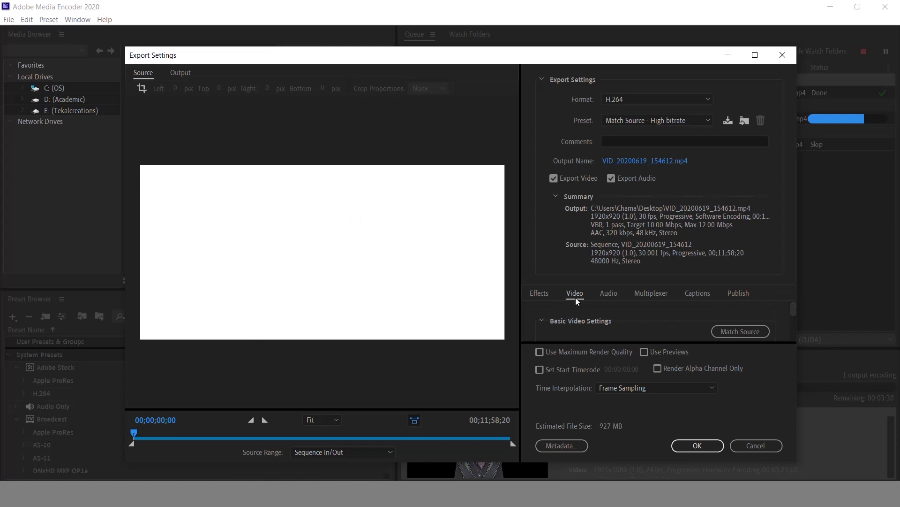
{"action": "scroll", "coordinate": [779, 309], "scroll_direction": "down", "scroll_amount": 3}
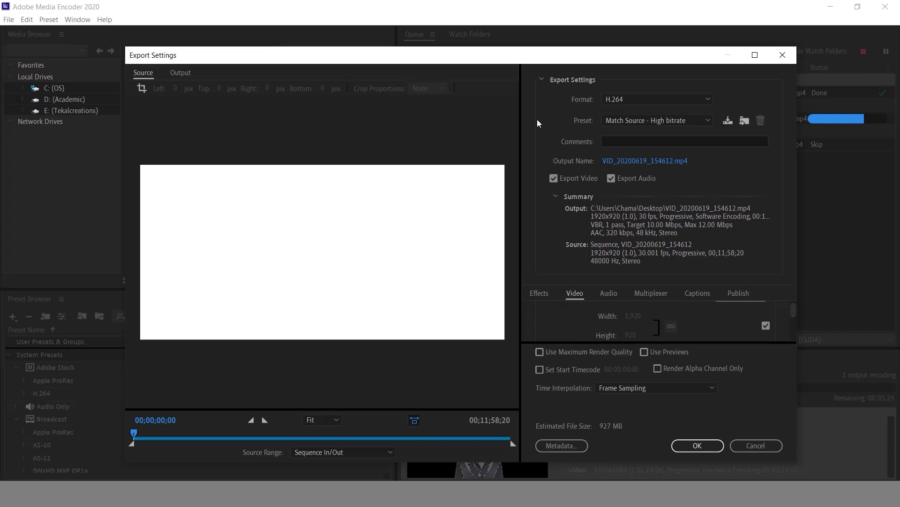
{"action": "left_click", "coordinate": [559, 195]}
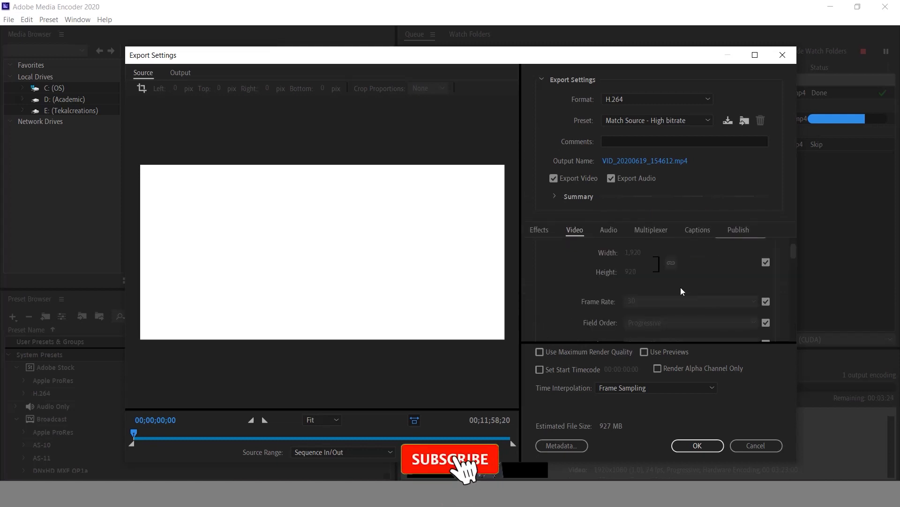
{"action": "scroll", "coordinate": [681, 288], "scroll_direction": "down", "scroll_amount": 3}
{"action": "scroll", "coordinate": [681, 289], "scroll_direction": "down", "scroll_amount": 6}
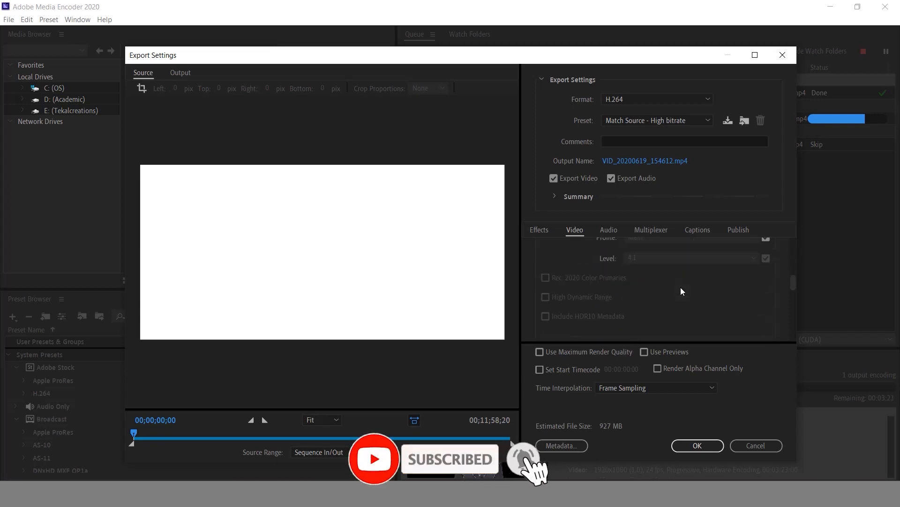
{"action": "scroll", "coordinate": [680, 288], "scroll_direction": "down", "scroll_amount": 5}
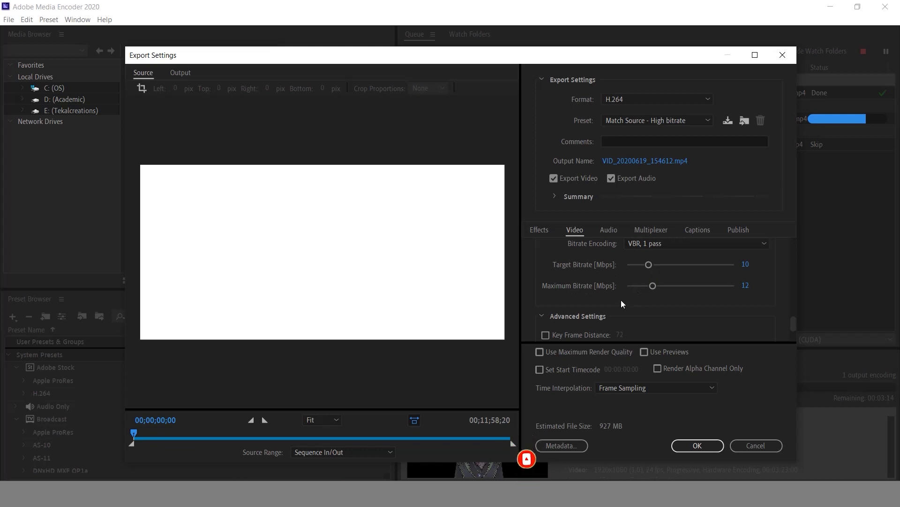
Step: Lower the target bitrate to 3.43 Mbps and the maximum to 3.68 Mbps, and preview the video at about 4:25
{"action": "scroll", "coordinate": [621, 300], "scroll_direction": "up", "scroll_amount": 1}
{"action": "left_click_drag", "start_coordinate": [649, 265], "coordinate": [639, 287]}
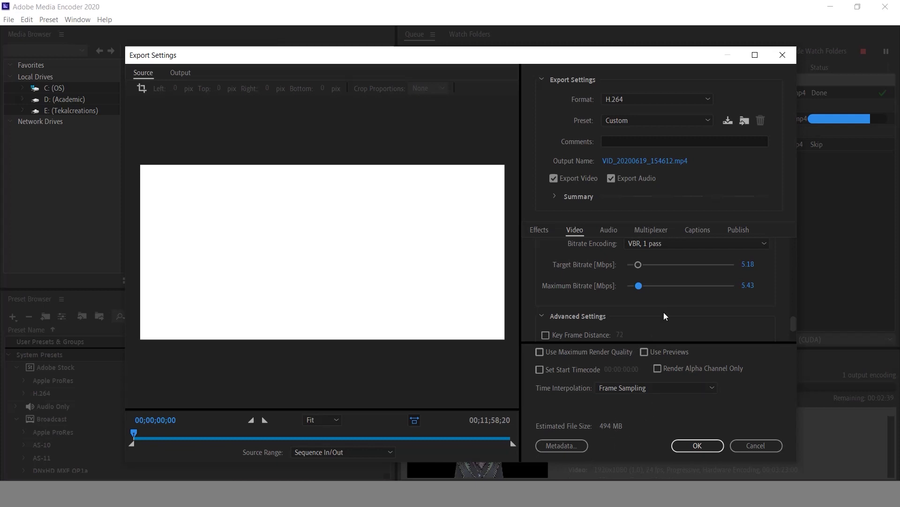
{"action": "left_click_drag", "start_coordinate": [636, 266], "coordinate": [635, 287]}
{"action": "left_click_drag", "start_coordinate": [134, 434], "coordinate": [215, 430]}
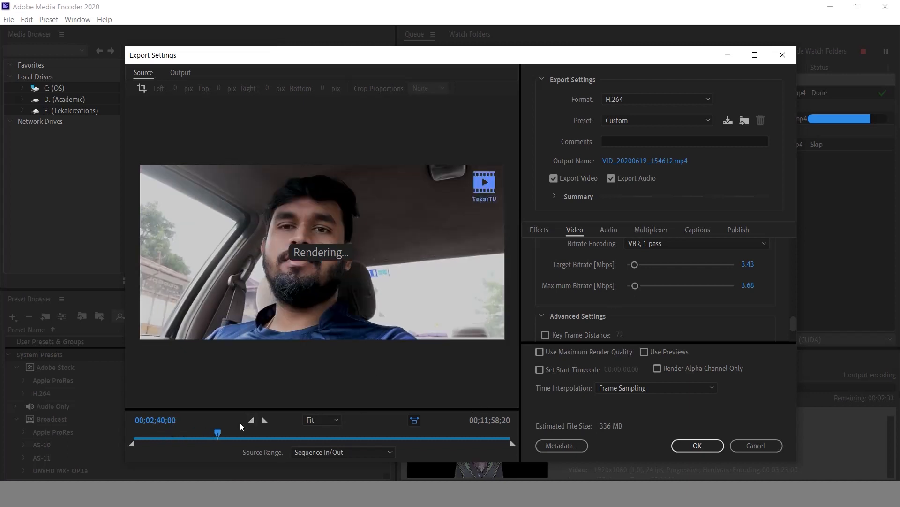
{"action": "left_click", "coordinate": [222, 431]}
{"action": "left_click_drag", "start_coordinate": [223, 432], "coordinate": [273, 432]}
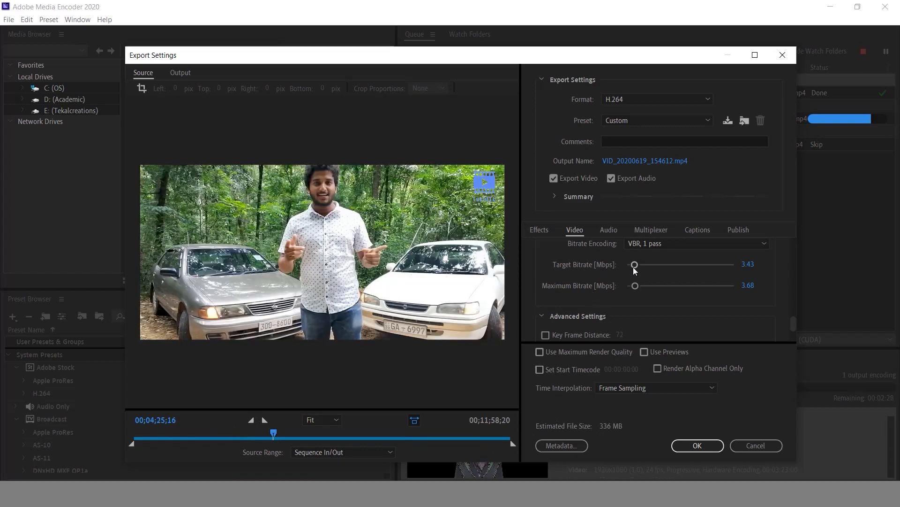
Step: Reduce the target bitrate to 2.56 Mbps and preview scenes along the video, stopping at about 2:46
{"action": "left_click_drag", "start_coordinate": [634, 266], "coordinate": [637, 287]}
{"action": "left_click_drag", "start_coordinate": [277, 431], "coordinate": [323, 433]}
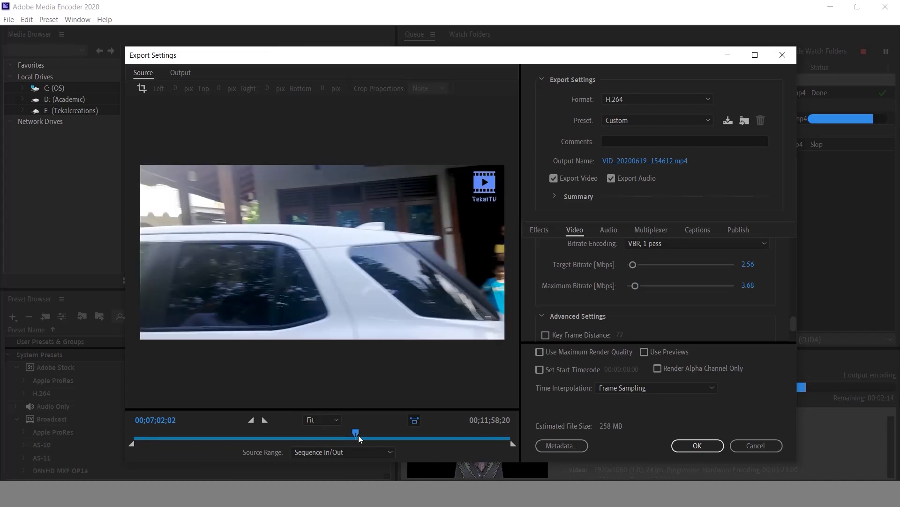
{"action": "left_click_drag", "start_coordinate": [359, 435], "coordinate": [394, 435]}
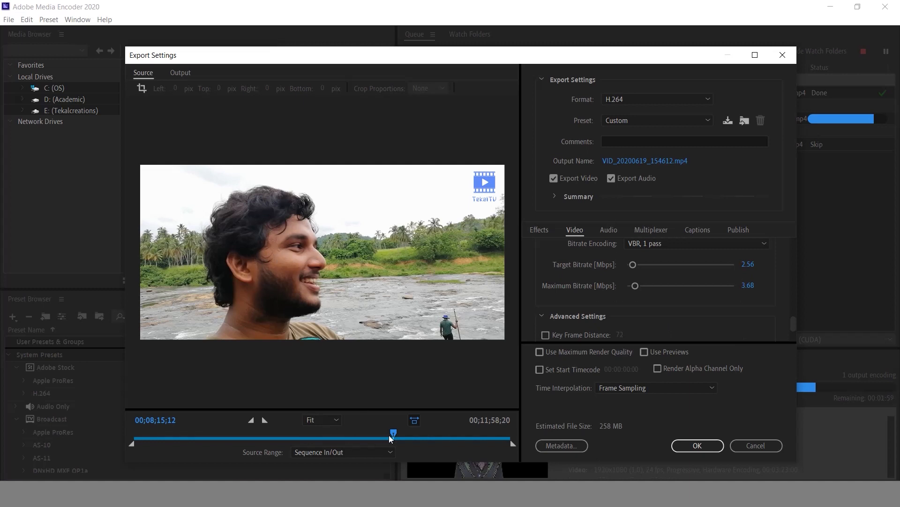
{"action": "left_click_drag", "start_coordinate": [390, 438], "coordinate": [321, 435]}
{"action": "left_click_drag", "start_coordinate": [223, 432], "coordinate": [209, 434]}
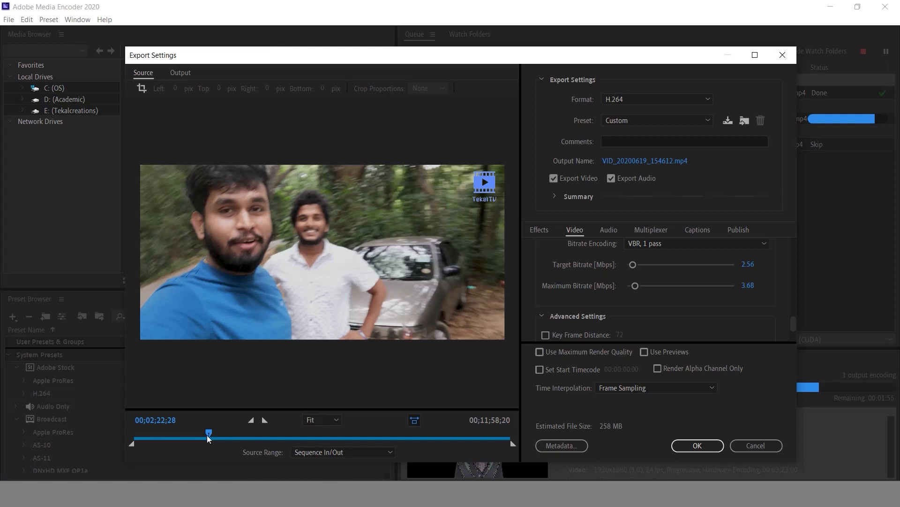
{"action": "left_click_drag", "start_coordinate": [209, 436], "coordinate": [222, 437]}
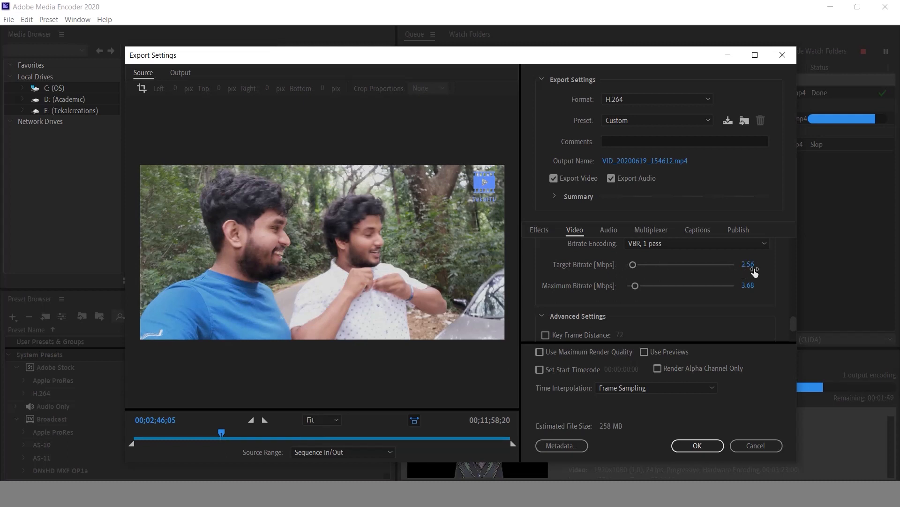
Step: Set the target bitrate to 3.26 Mbps and the maximum bitrate to 4.08 Mbps
{"action": "left_click_drag", "start_coordinate": [747, 265], "coordinate": [748, 275]}
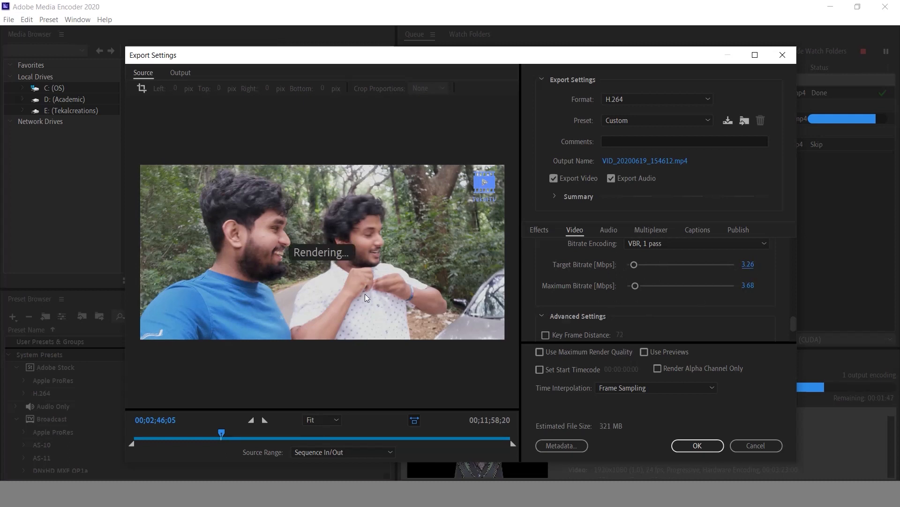
{"action": "left_click_drag", "start_coordinate": [750, 288], "coordinate": [764, 285]}
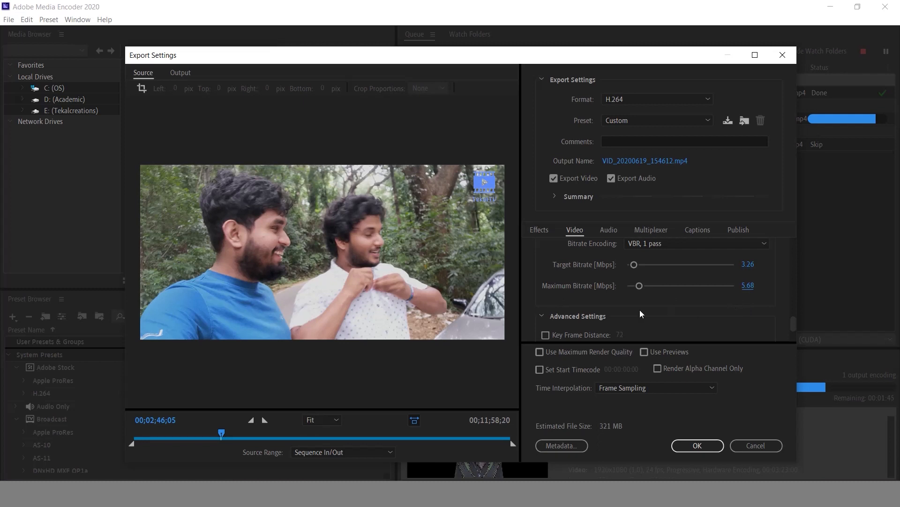
{"action": "left_click_drag", "start_coordinate": [745, 288], "coordinate": [743, 305]}
{"action": "scroll", "coordinate": [632, 316], "scroll_direction": "up", "scroll_amount": 1}
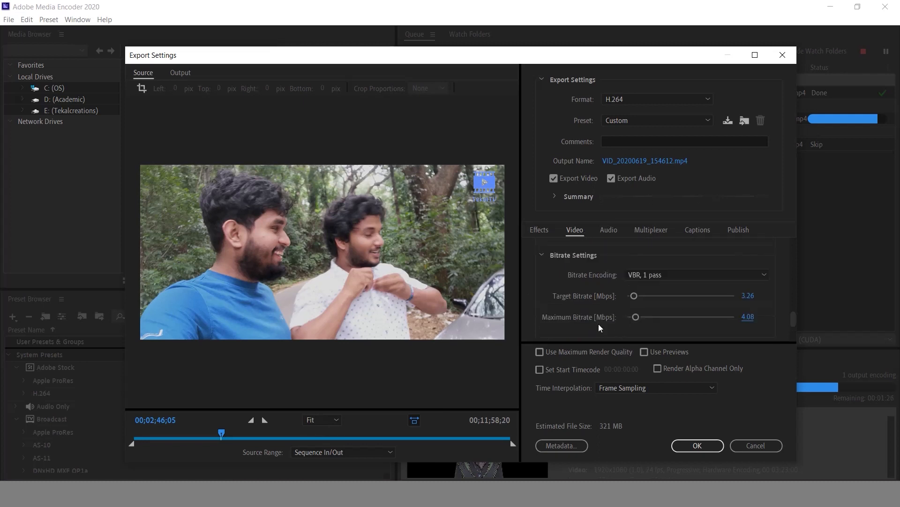
{"action": "scroll", "coordinate": [599, 311], "scroll_direction": "down", "scroll_amount": 2}
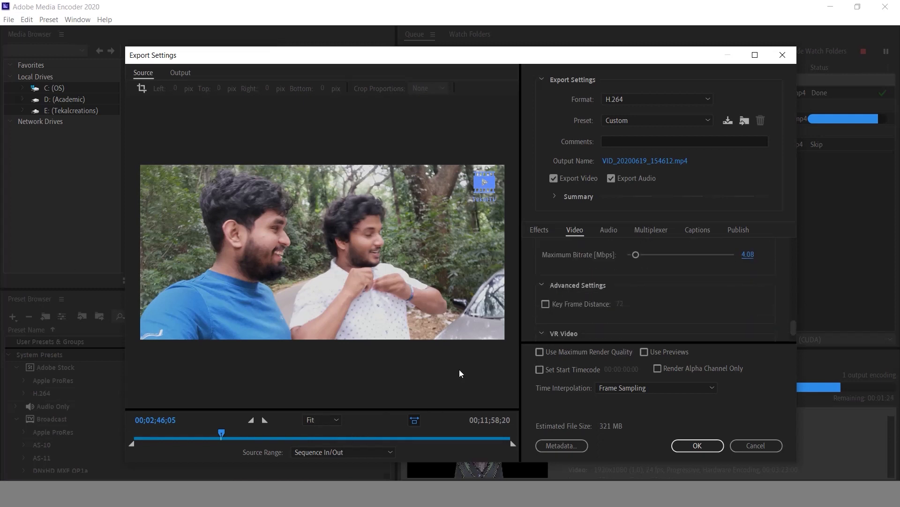
Step: Apply the High Quality 1080p HD preset and lower the target bitrate to 2.31 Mbps and the maximum to 3.41 Mbps
{"action": "left_click", "coordinate": [644, 120]}
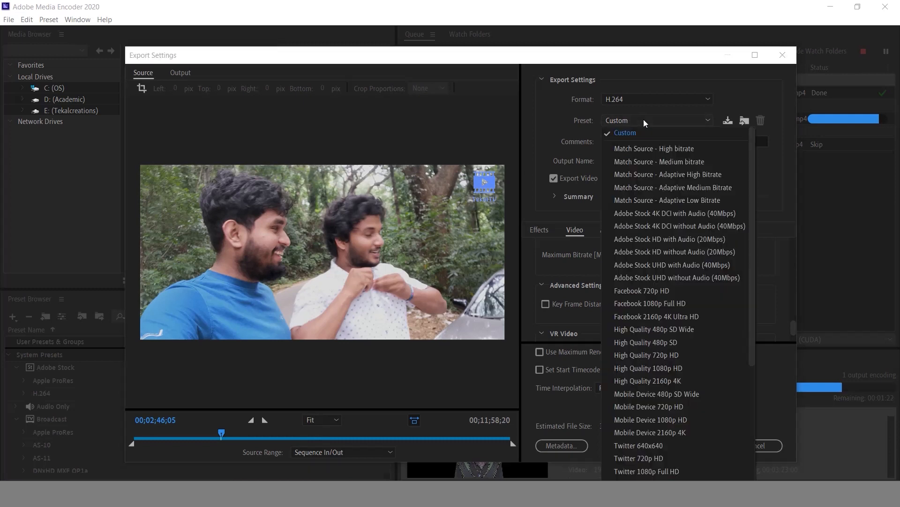
{"action": "left_click", "coordinate": [663, 368]}
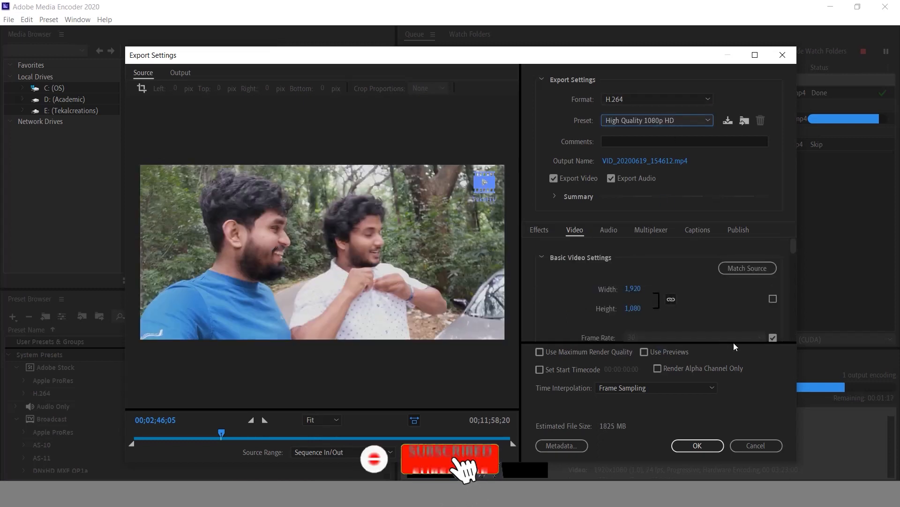
{"action": "scroll", "coordinate": [699, 322], "scroll_direction": "down", "scroll_amount": 3}
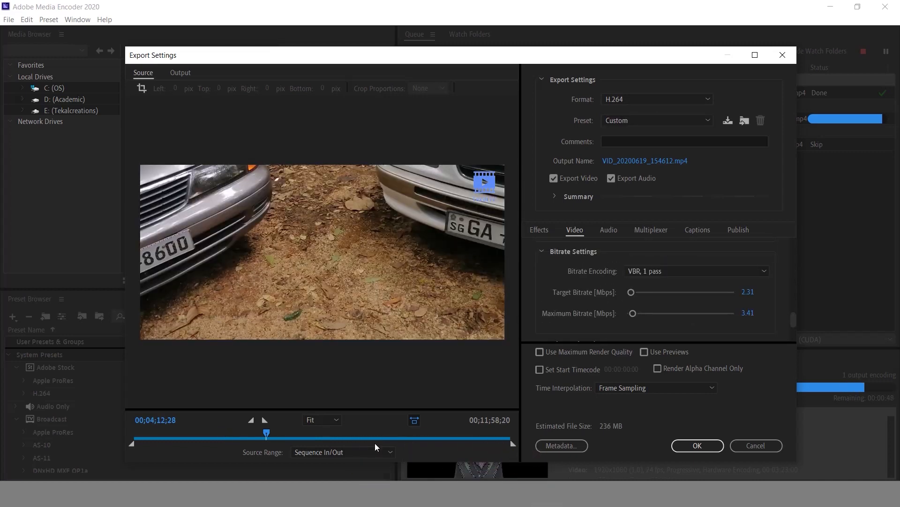
Step: Preview the video at about 7:35 and 9:32, and close the export settings without applying them
{"action": "left_click", "coordinate": [373, 438]}
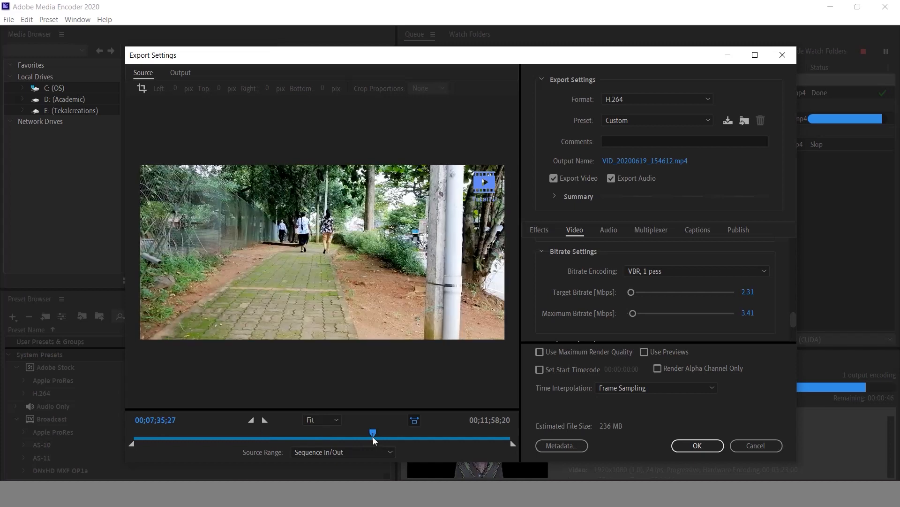
{"action": "left_click_drag", "start_coordinate": [373, 437], "coordinate": [434, 437]}
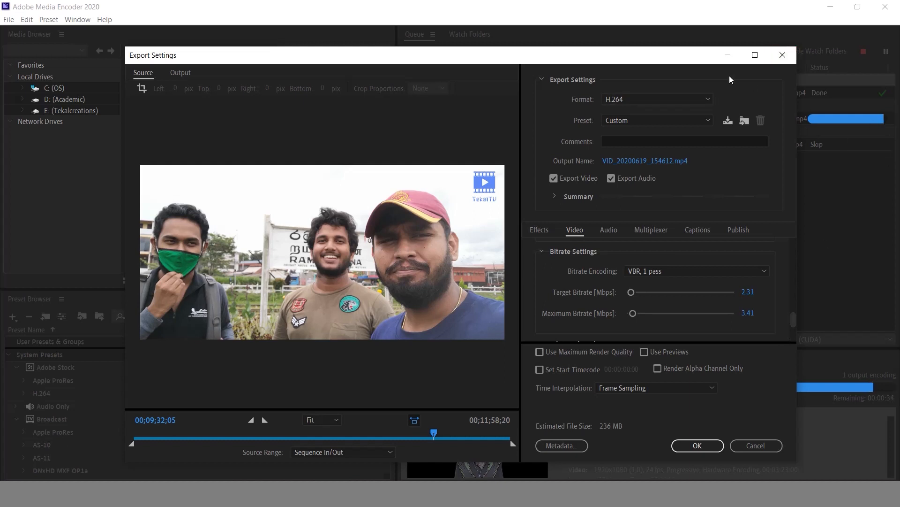
{"action": "left_click", "coordinate": [782, 63]}
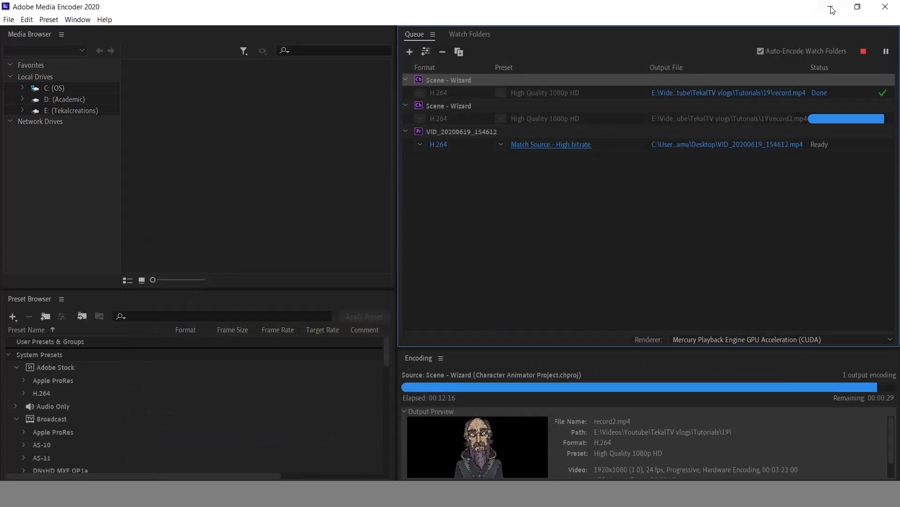
Step: Remove the VID_20200619_154612 item from the encoding queue
{"action": "left_click", "coordinate": [835, 143]}
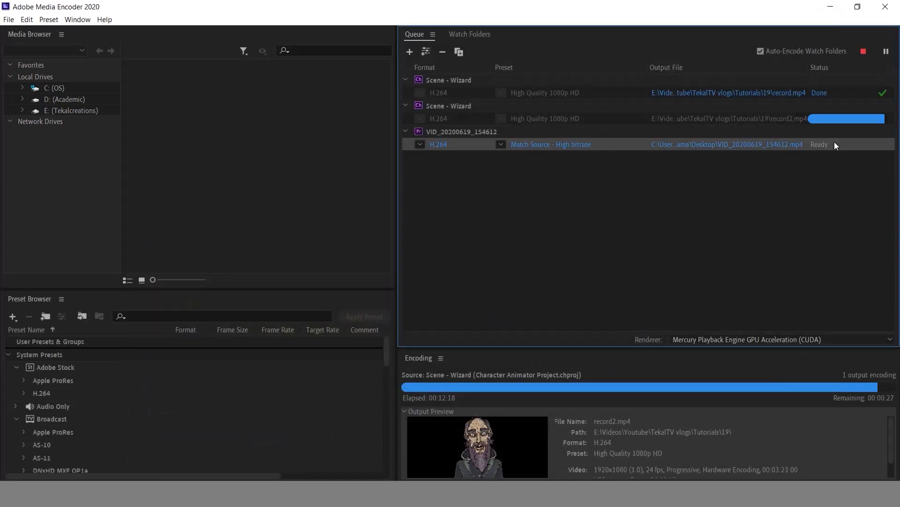
{"action": "key", "text": "Delete"}
{"action": "left_click", "coordinate": [510, 284]}
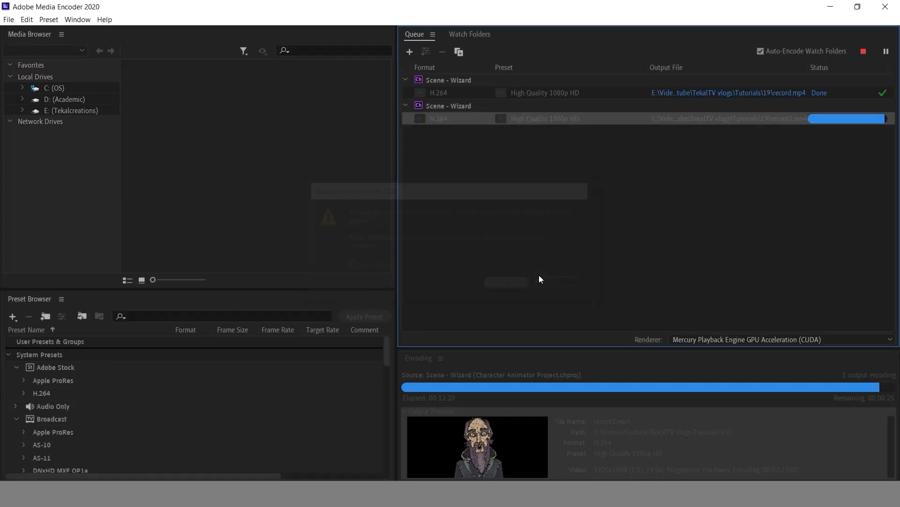
Step: Minimize the open program windows and switch to the vlog's project folder in File Explorer
{"action": "left_click", "coordinate": [833, 8]}
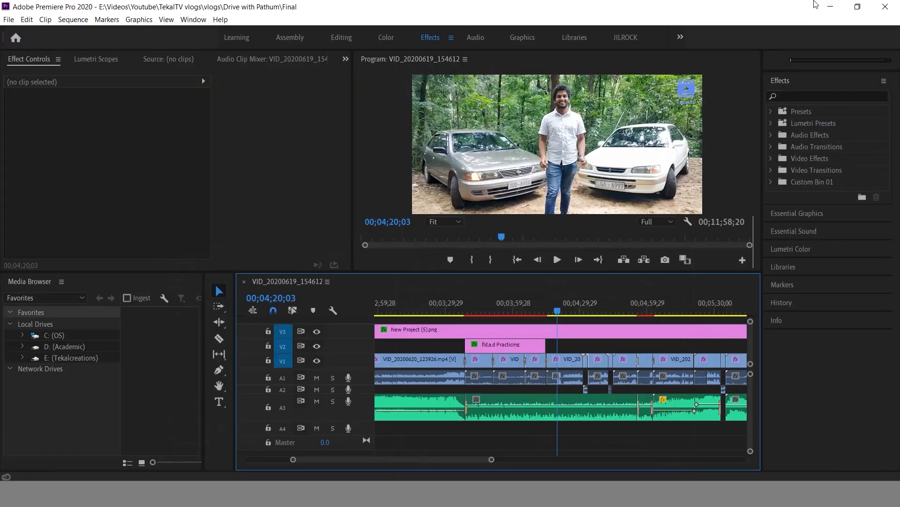
{"action": "left_click", "coordinate": [833, 8]}
{"action": "left_click", "coordinate": [833, 9]}
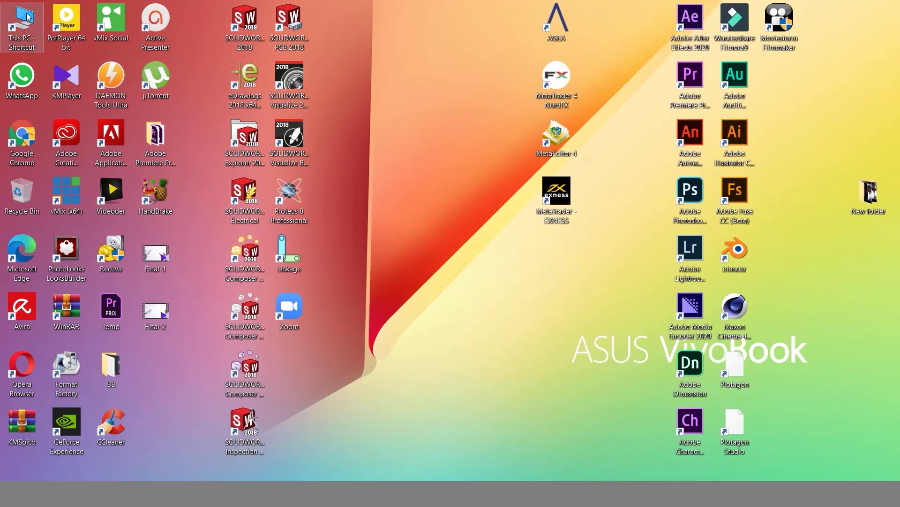
{"action": "key", "text": "alt+Tab"}
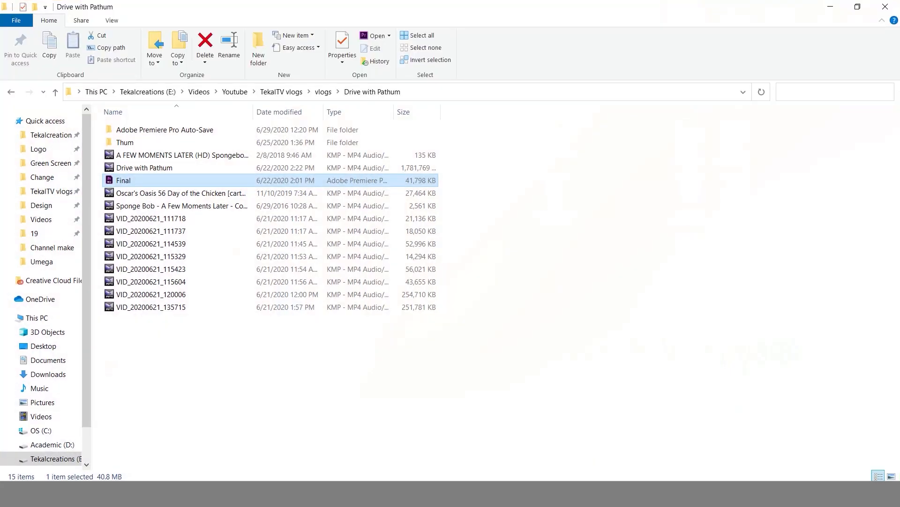
Step: Select the vlog video named after its folder, and shrink and move the File Explorer window to uncover the desktop shortcuts
{"action": "left_click", "coordinate": [148, 172]}
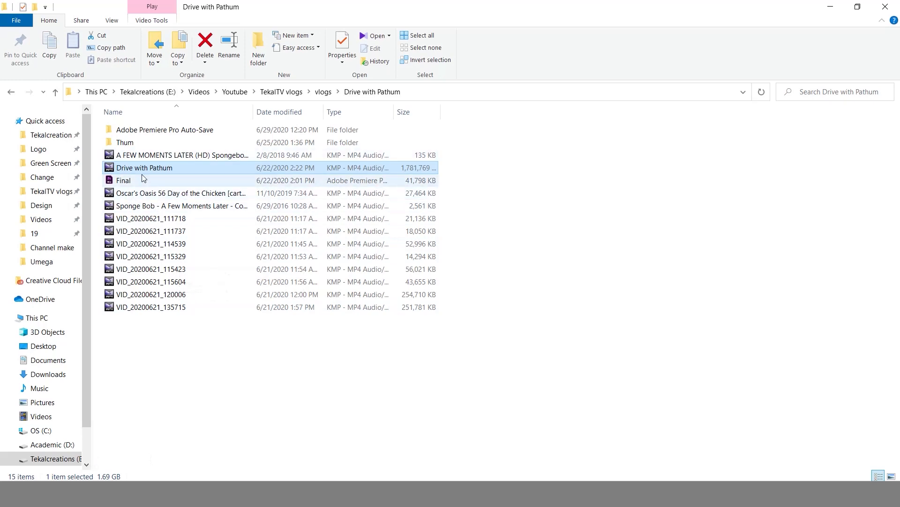
{"action": "left_click", "coordinate": [858, 7]}
{"action": "left_click_drag", "start_coordinate": [299, 39], "coordinate": [617, 55]}
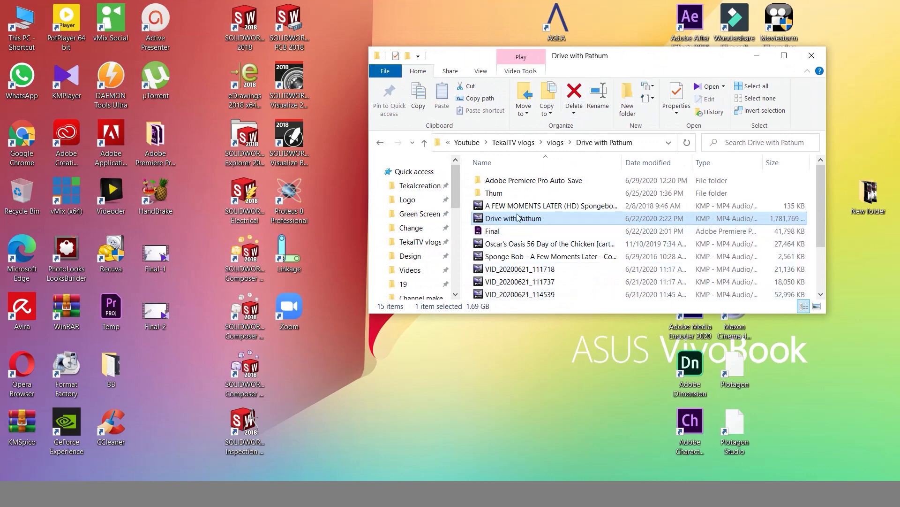
Step: Launch HandBrake and open the vlog video named after its project folder as a single-file source
{"action": "left_click", "coordinate": [154, 190]}
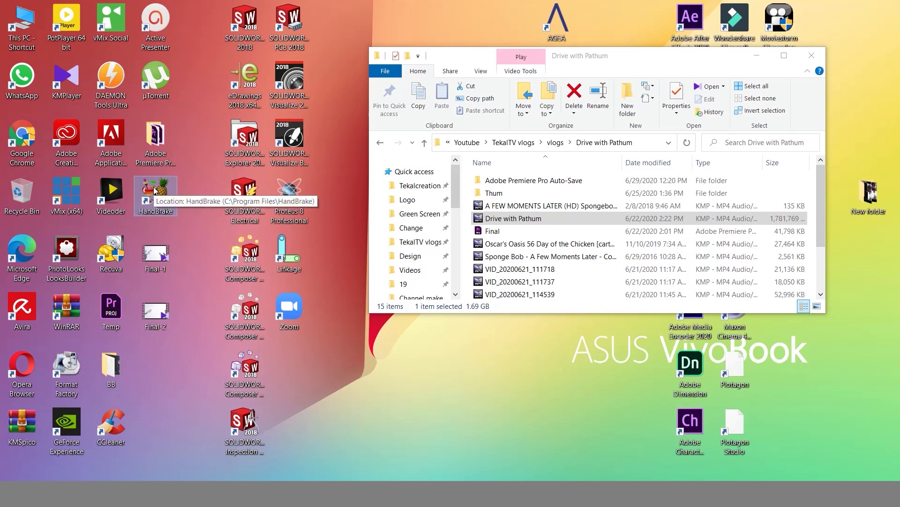
{"action": "double_click", "coordinate": [155, 190]}
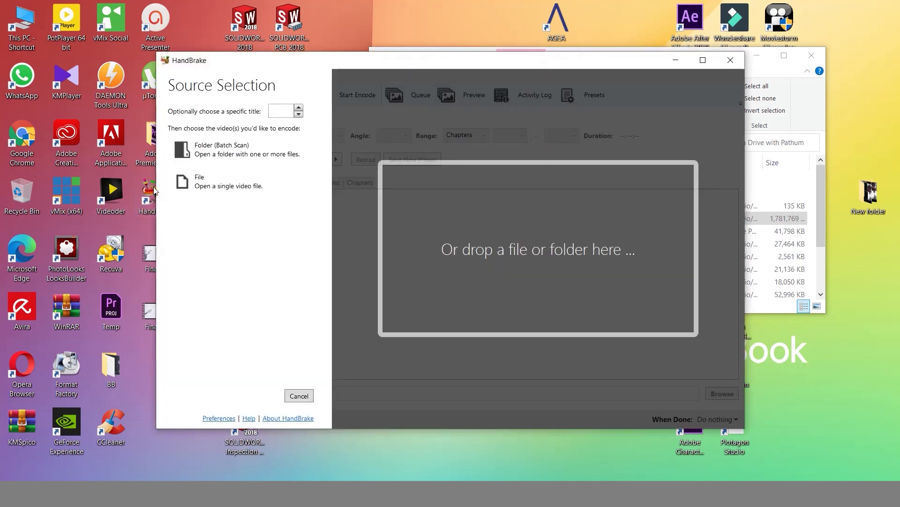
{"action": "left_click", "coordinate": [209, 187]}
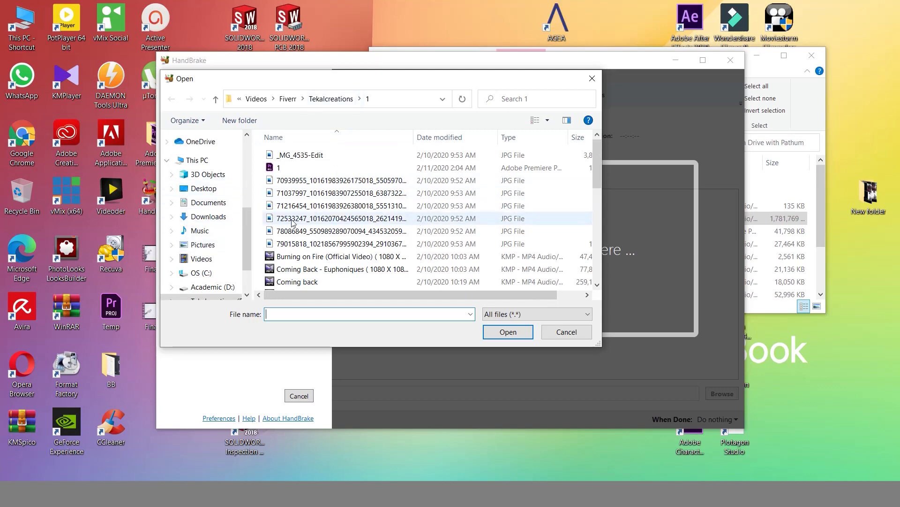
{"action": "scroll", "coordinate": [227, 227], "scroll_direction": "down", "scroll_amount": 2}
{"action": "scroll", "coordinate": [222, 220], "scroll_direction": "up", "scroll_amount": 5}
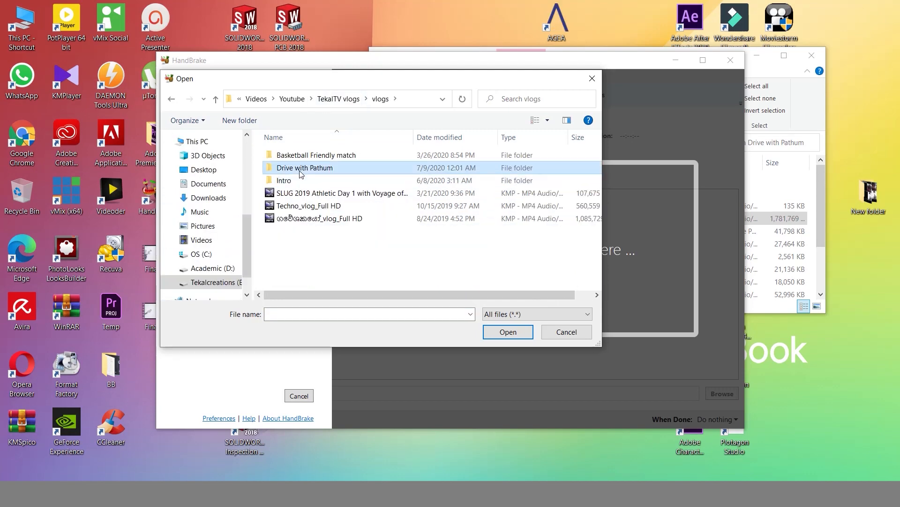
{"action": "double_click", "coordinate": [305, 167]}
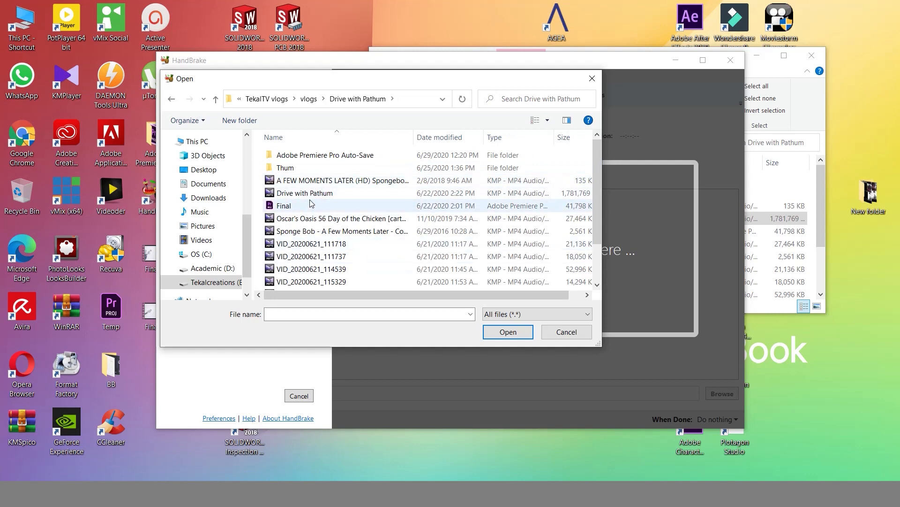
{"action": "left_click", "coordinate": [305, 193]}
{"action": "left_click", "coordinate": [505, 333]}
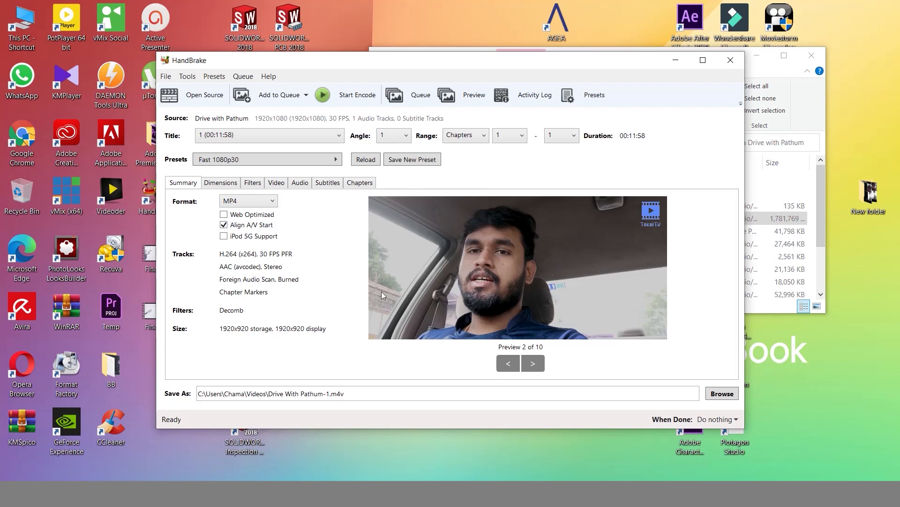
Step: Keep the output format as MP4 and set the video's constant quality to RF 18
{"action": "left_click", "coordinate": [229, 206]}
{"action": "left_click", "coordinate": [232, 207]}
{"action": "left_click", "coordinate": [282, 186]}
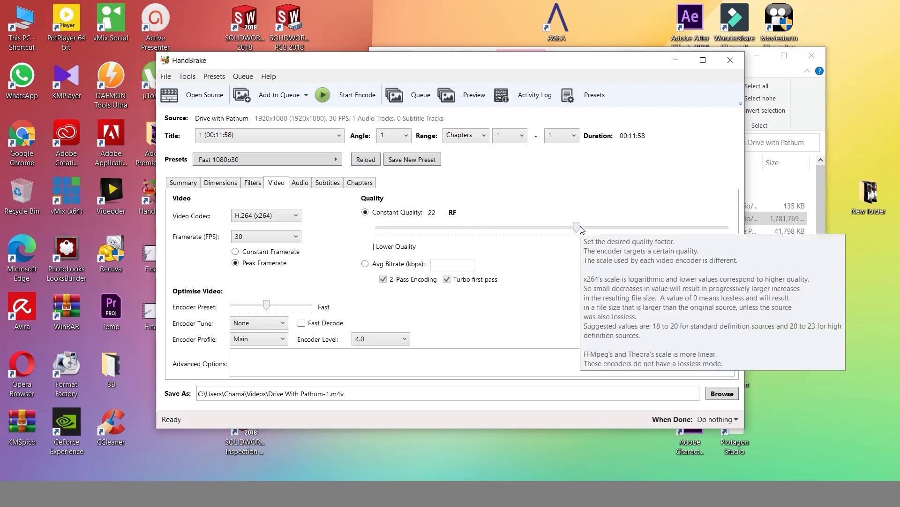
{"action": "left_click_drag", "start_coordinate": [576, 227], "coordinate": [604, 230]}
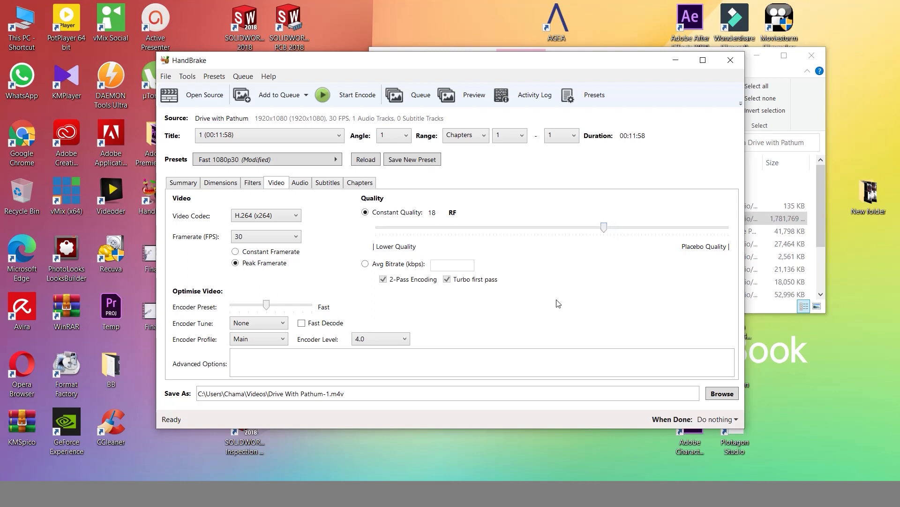
Step: Set the encoder preset to Ultrafast and the frame rate to 23.976 FPS
{"action": "left_click_drag", "start_coordinate": [267, 305], "coordinate": [231, 305]}
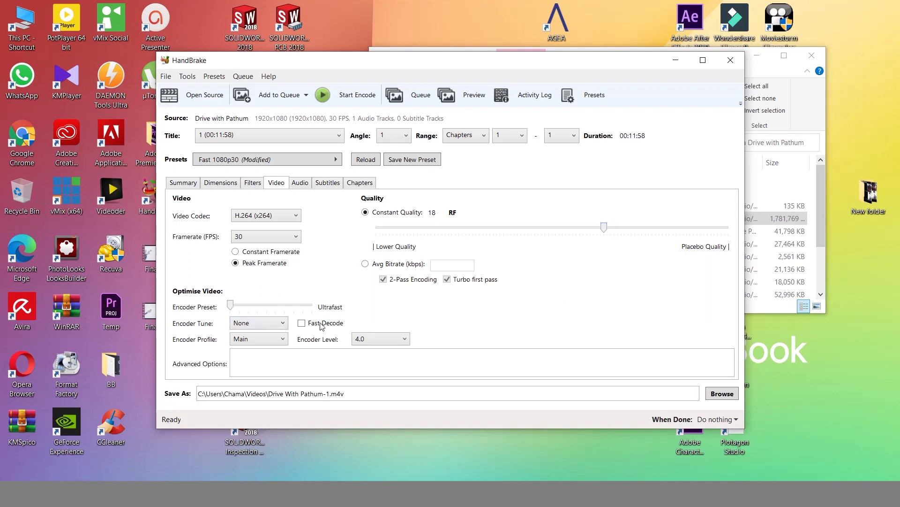
{"action": "left_click", "coordinate": [266, 242]}
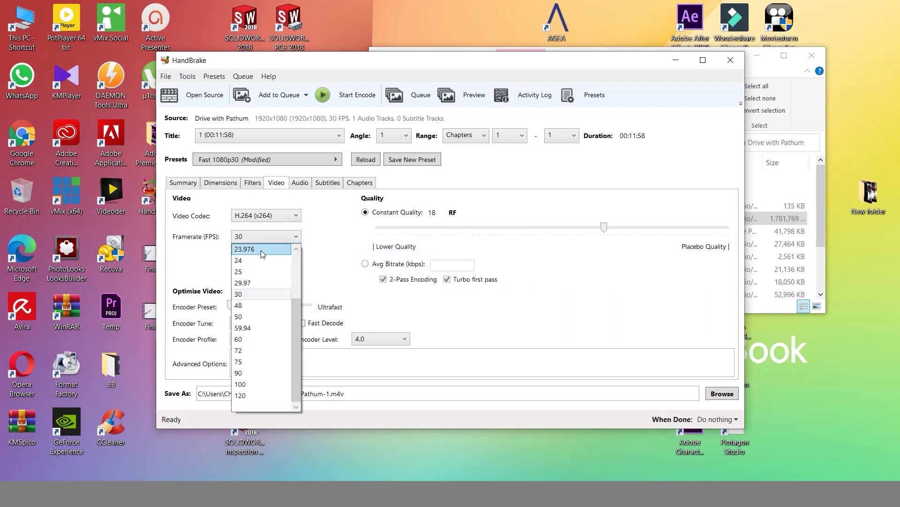
{"action": "left_click", "coordinate": [262, 251]}
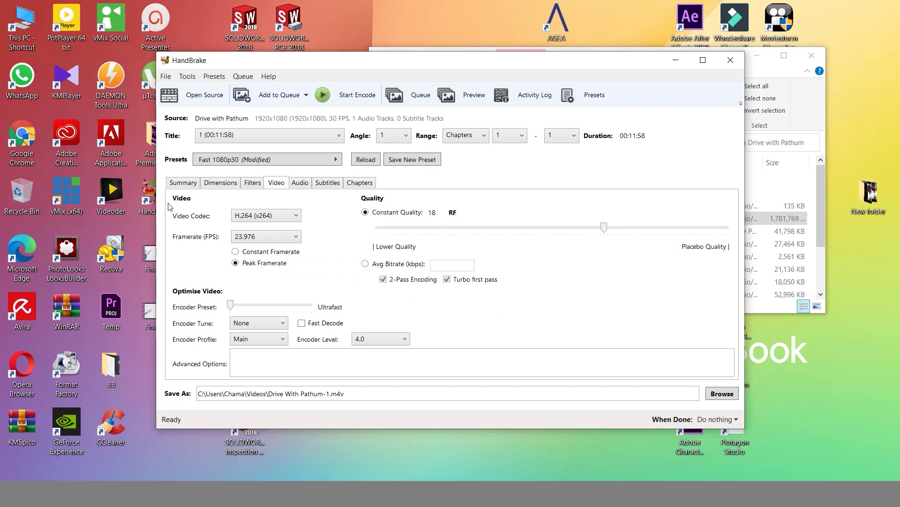
Step: Turn off the Interlace Detection and Deinterlace filters
{"action": "left_click", "coordinate": [258, 185]}
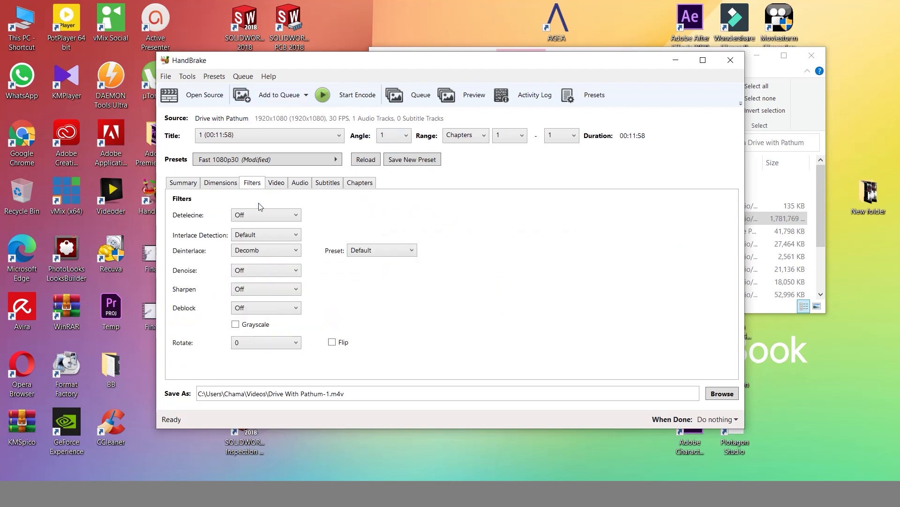
{"action": "left_click", "coordinate": [265, 238]}
{"action": "left_click", "coordinate": [266, 244]}
{"action": "left_click", "coordinate": [267, 245]}
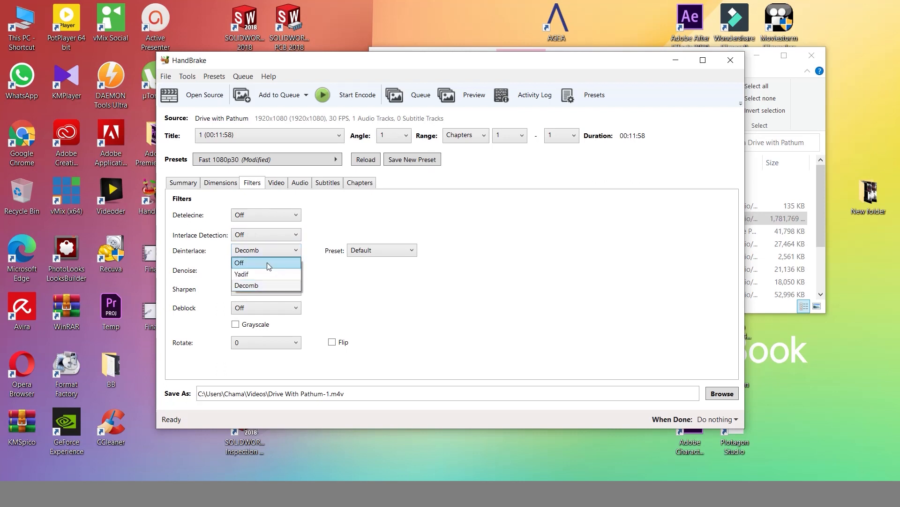
{"action": "left_click", "coordinate": [268, 263]}
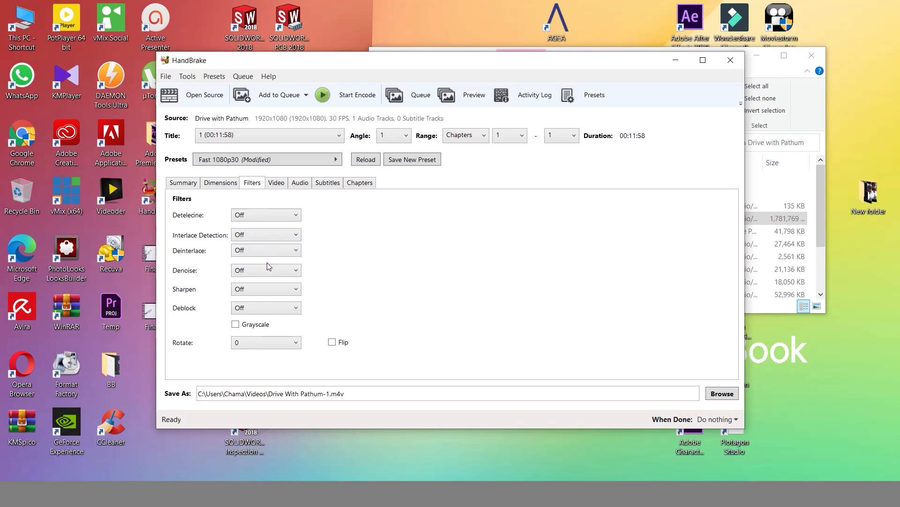
Step: Set the output to save as mp4 in the vlog's project folder, keeping the suggested file name, and start the encode
{"action": "left_click", "coordinate": [231, 185]}
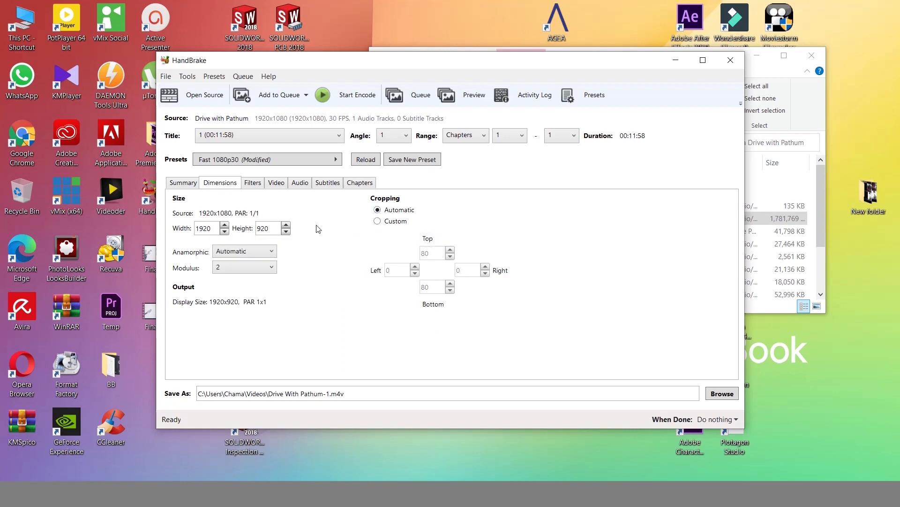
{"action": "left_click", "coordinate": [194, 184]}
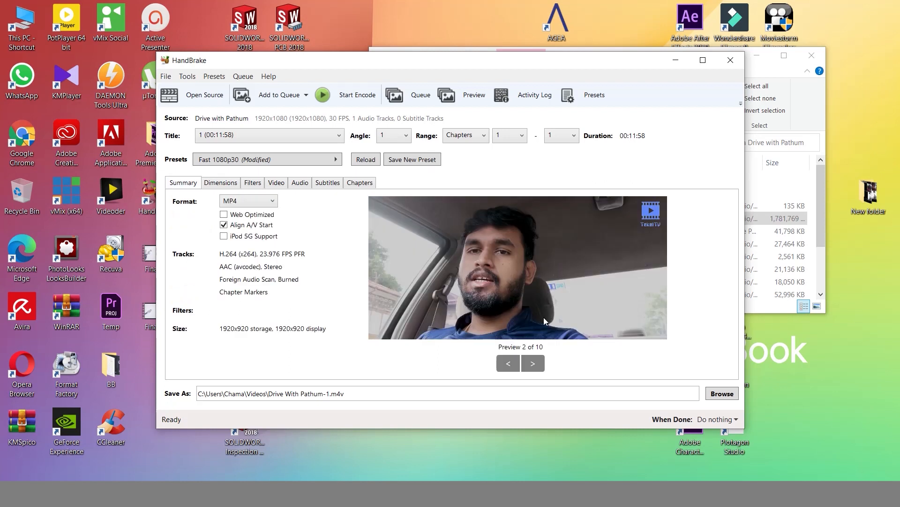
{"action": "left_click", "coordinate": [731, 399]}
{"action": "key", "text": "Tab"}
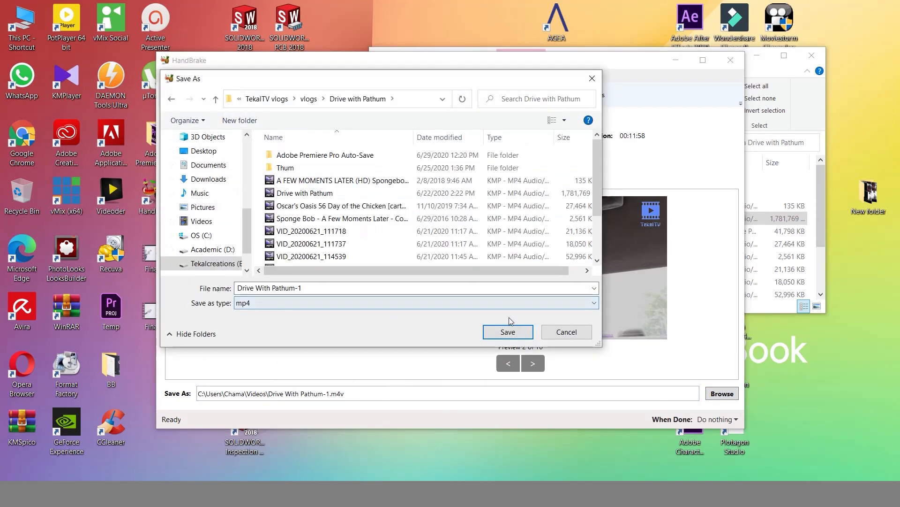
{"action": "left_click", "coordinate": [506, 331]}
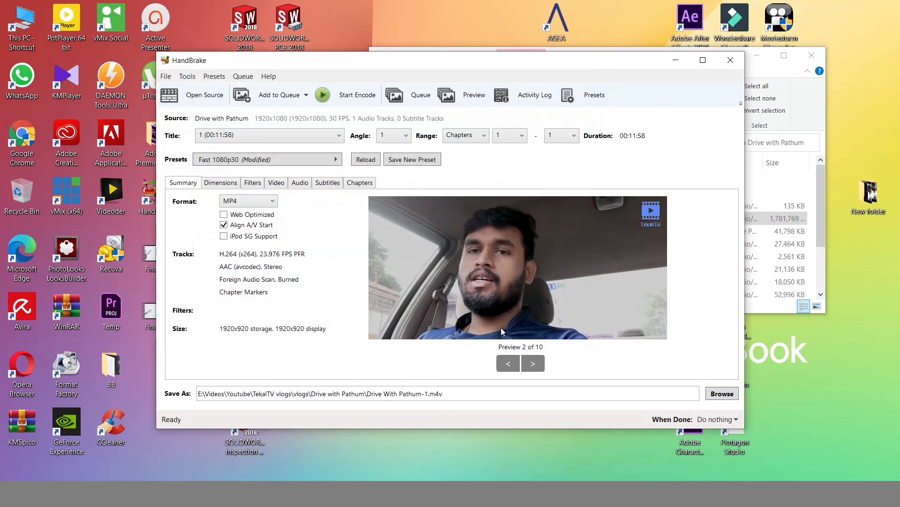
{"action": "left_click", "coordinate": [332, 97]}
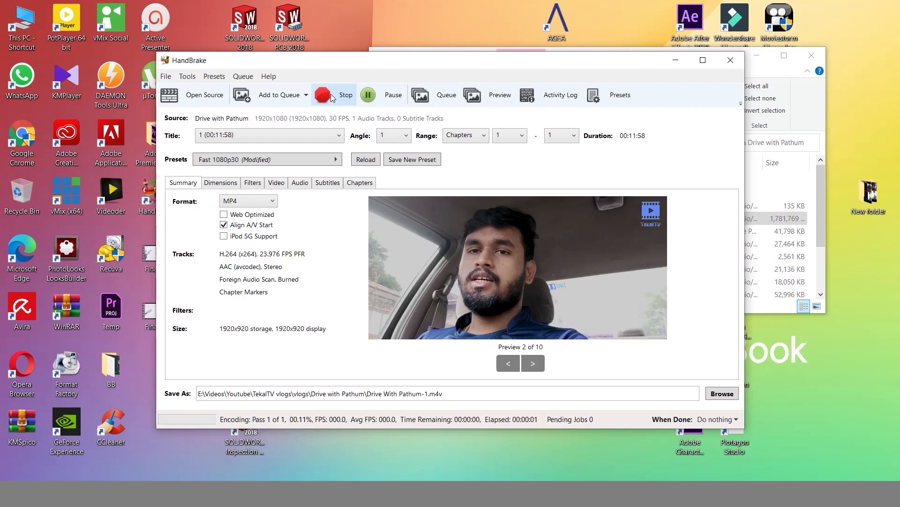